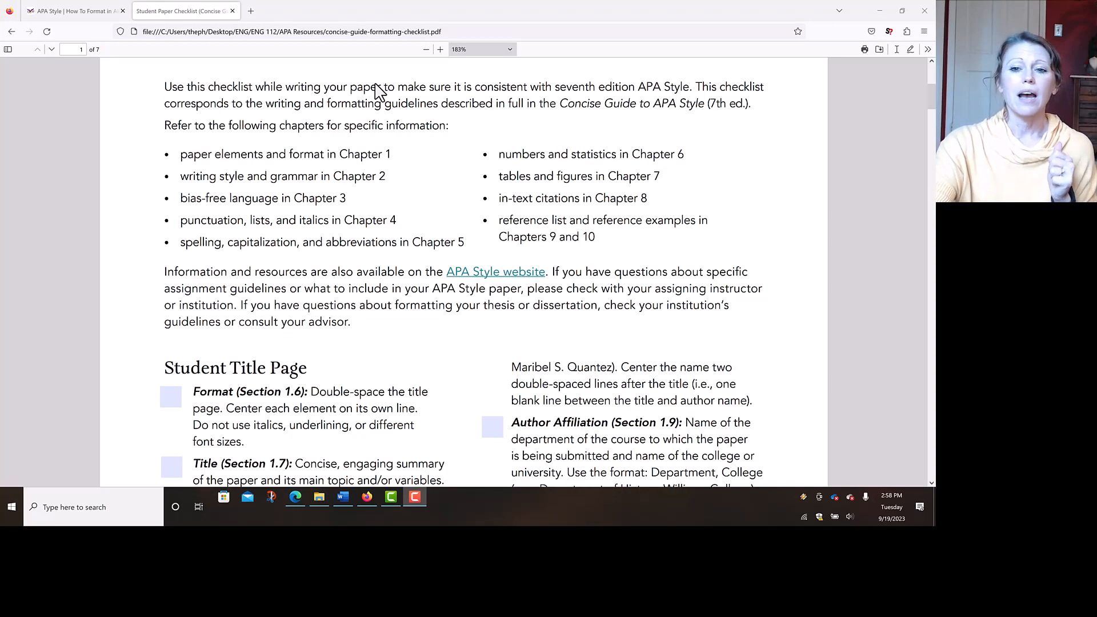
- Scroll the checklist PDF down to page 2's Paper Format and Paper Organization sections
{"action": "scroll", "coordinate": [377, 91], "scroll_direction": "down", "scroll_amount": 5}
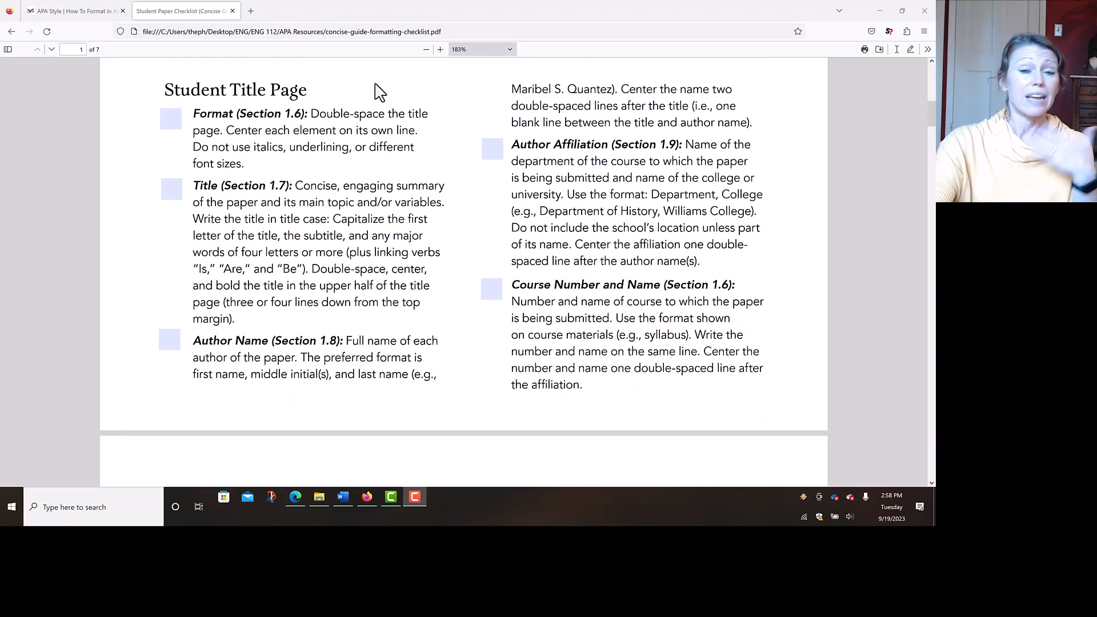
{"action": "scroll", "coordinate": [377, 92], "scroll_direction": "down", "scroll_amount": 7}
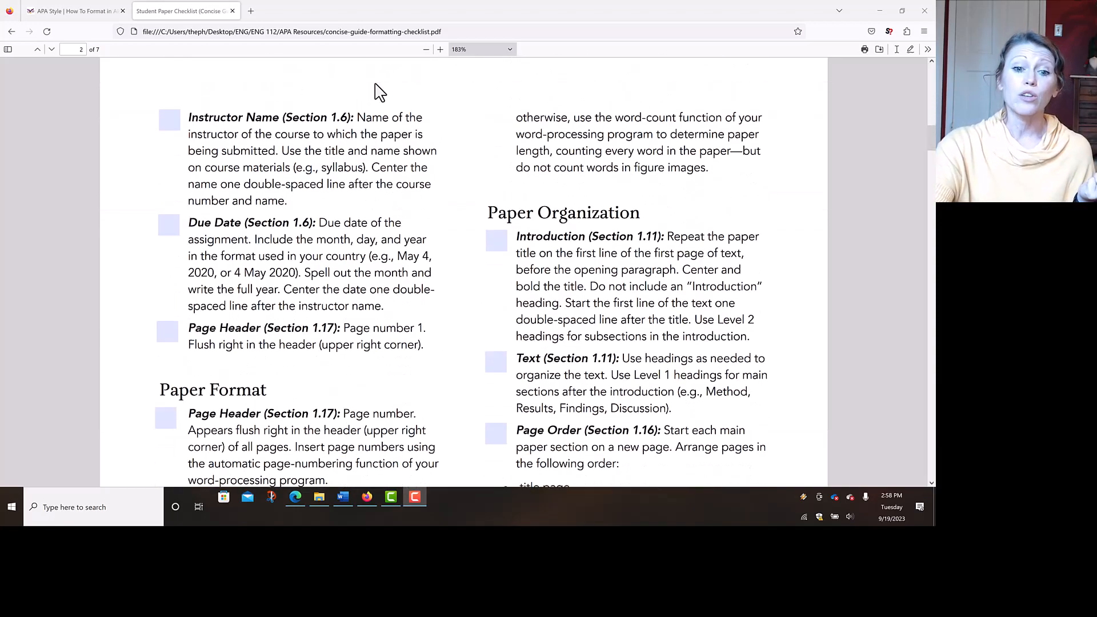
{"action": "scroll", "coordinate": [377, 92], "scroll_direction": "down", "scroll_amount": 3}
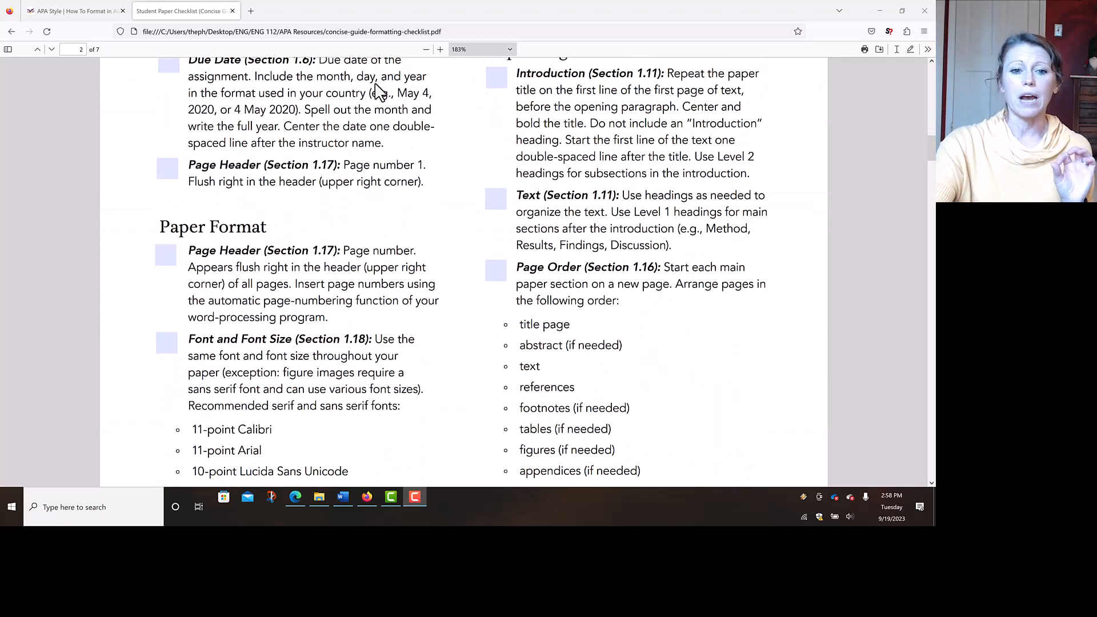
{"action": "scroll", "coordinate": [378, 92], "scroll_direction": "down", "scroll_amount": 1}
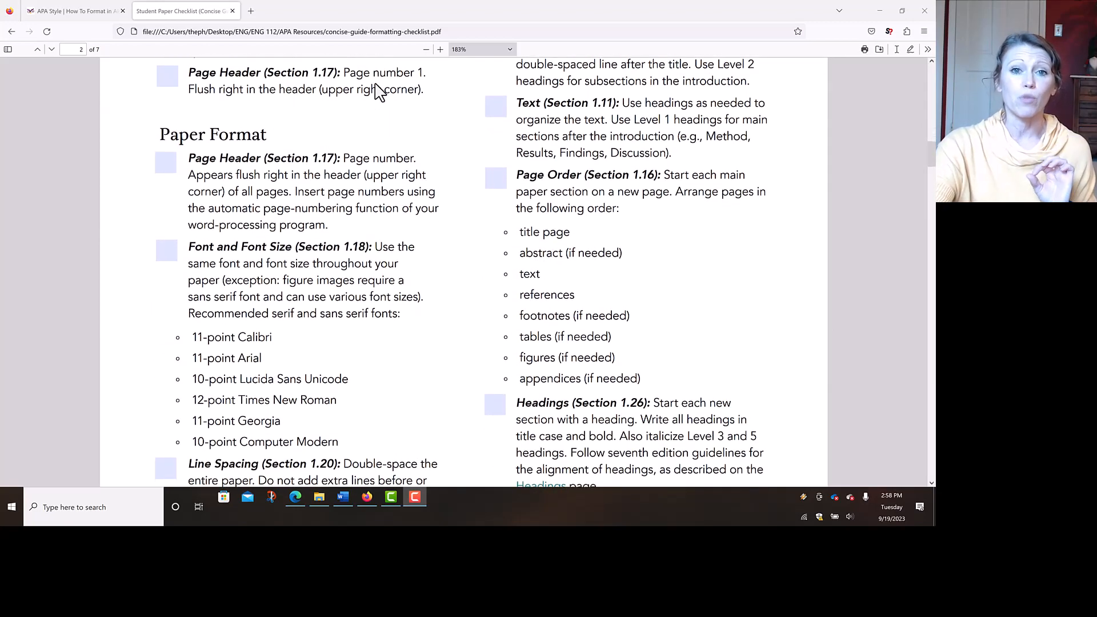
{"action": "scroll", "coordinate": [377, 91], "scroll_direction": "down", "scroll_amount": 1}
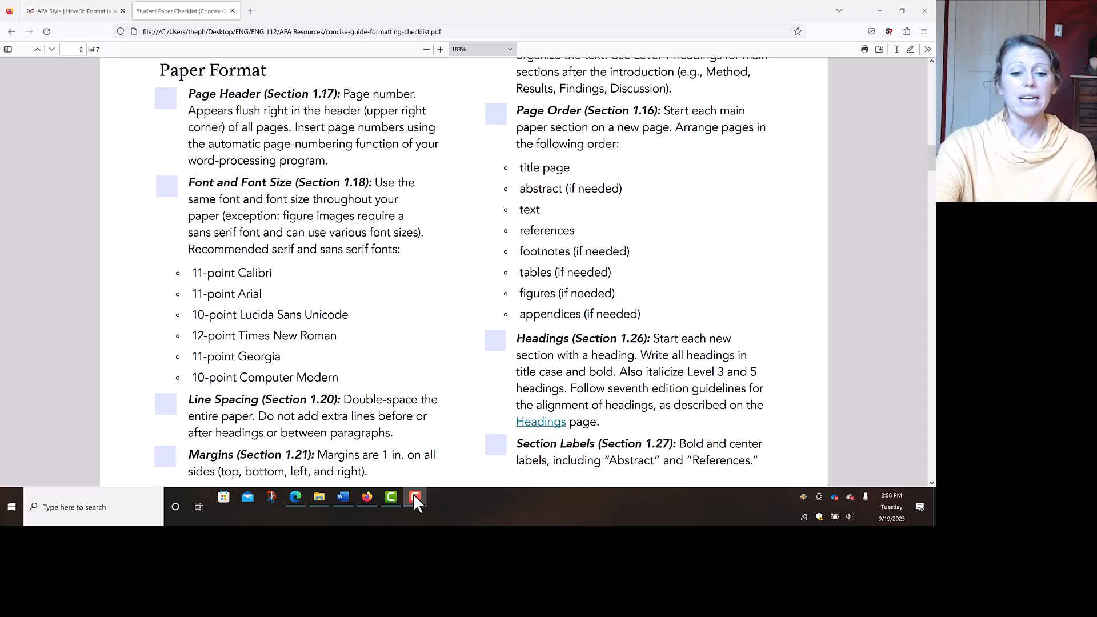
- Switch to the APA 7th edition student template in Word, showing its title page
{"action": "left_click", "coordinate": [342, 497]}
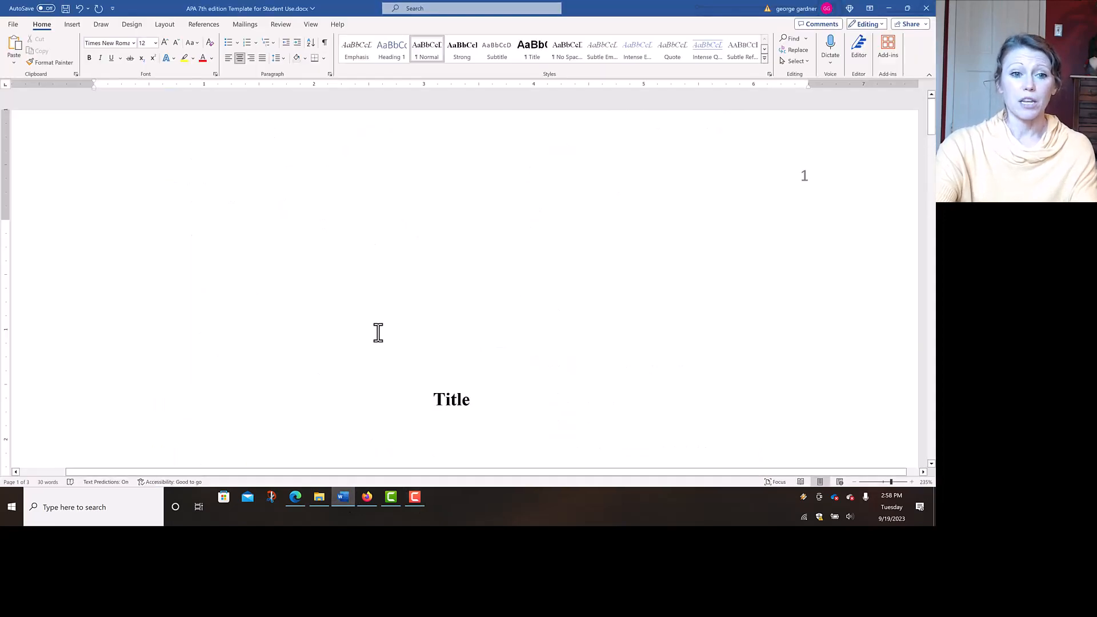
{"action": "scroll", "coordinate": [378, 333], "scroll_direction": "down", "scroll_amount": 5, "text": "ctrl"}
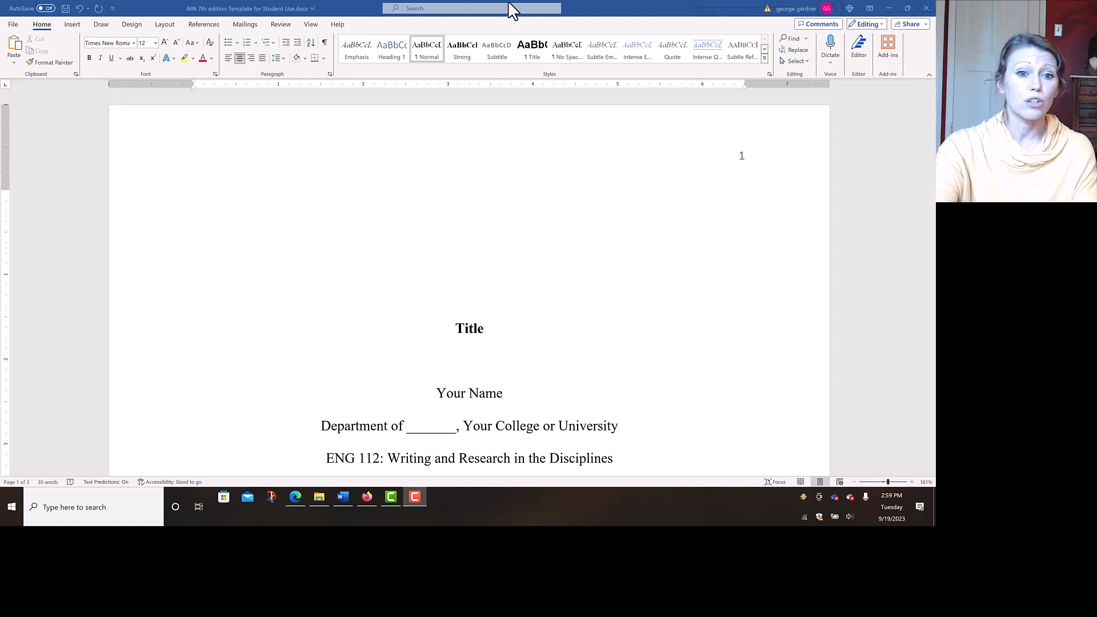
- Make the department and college line centred and double-spaced with 0 pt before and after
{"action": "left_click", "coordinate": [283, 59]}
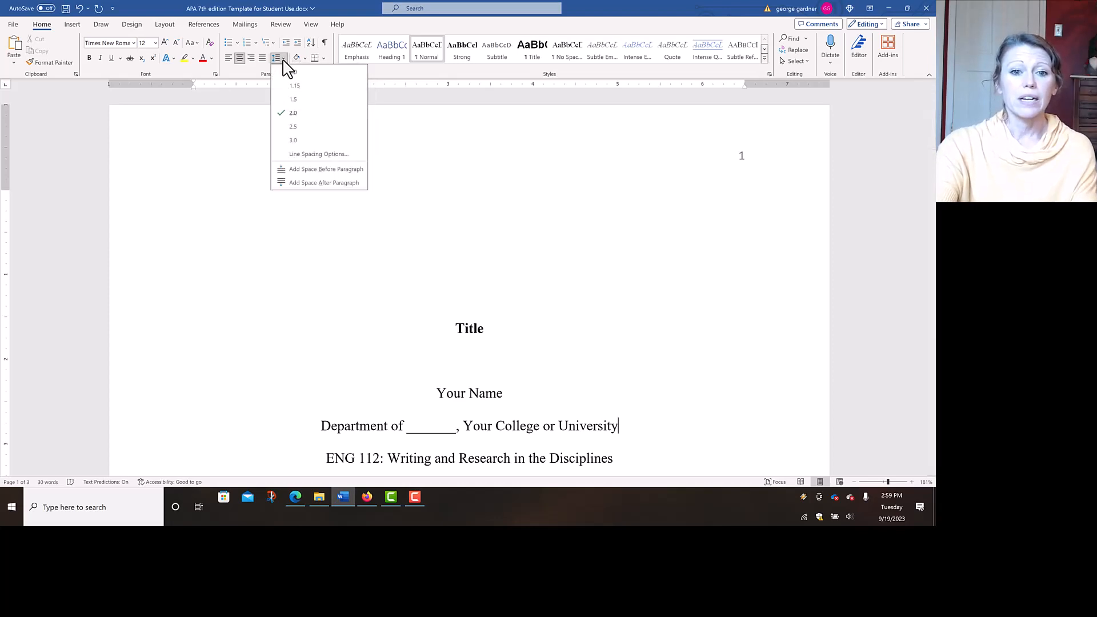
{"action": "left_click", "coordinate": [311, 157]}
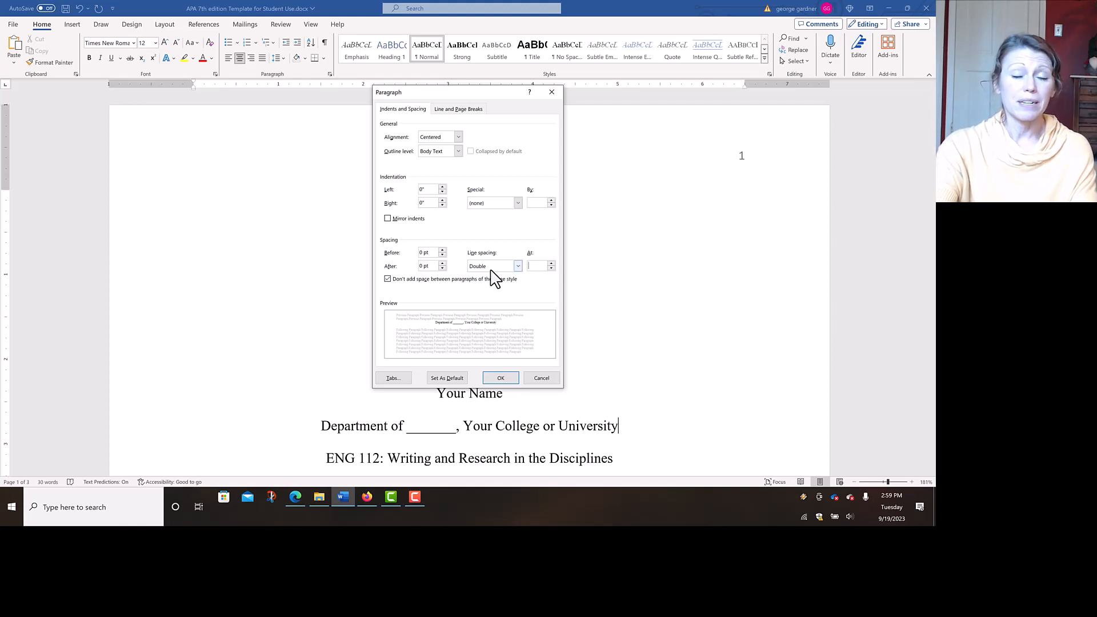
{"action": "left_click", "coordinate": [500, 379]}
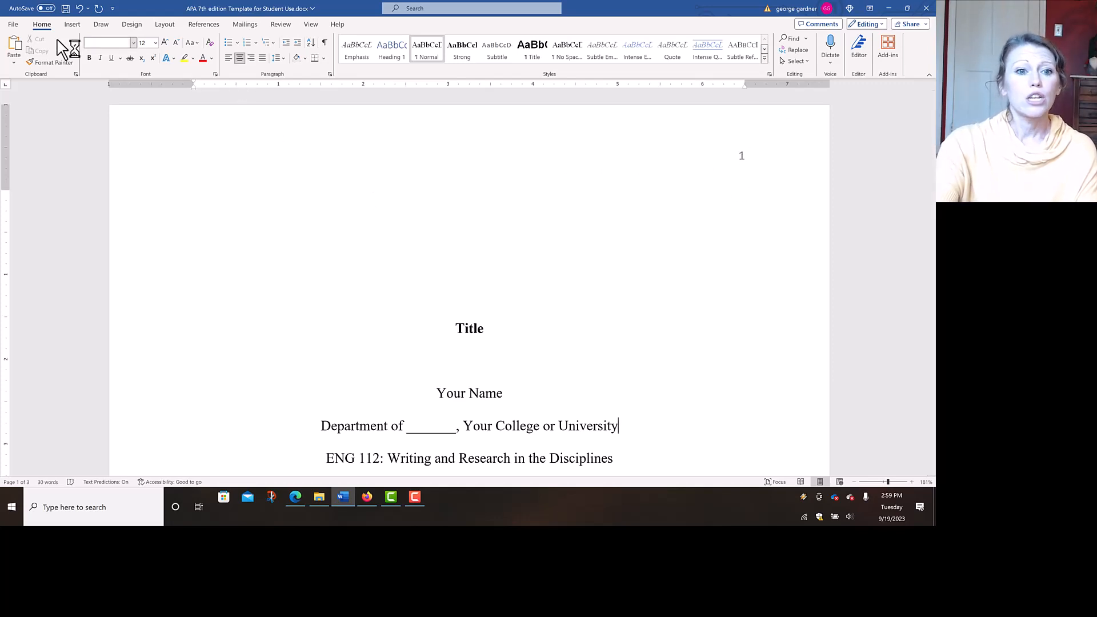
- Insert a Plain Number 3 page number at the top right of the page
{"action": "left_click", "coordinate": [73, 25]}
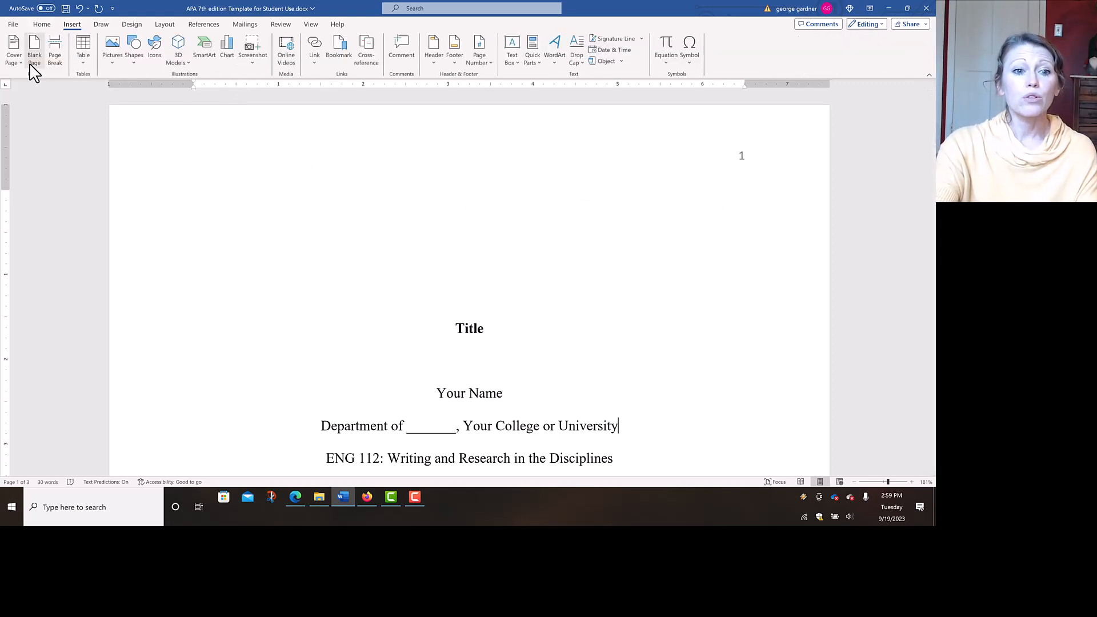
{"action": "left_click", "coordinate": [483, 57]}
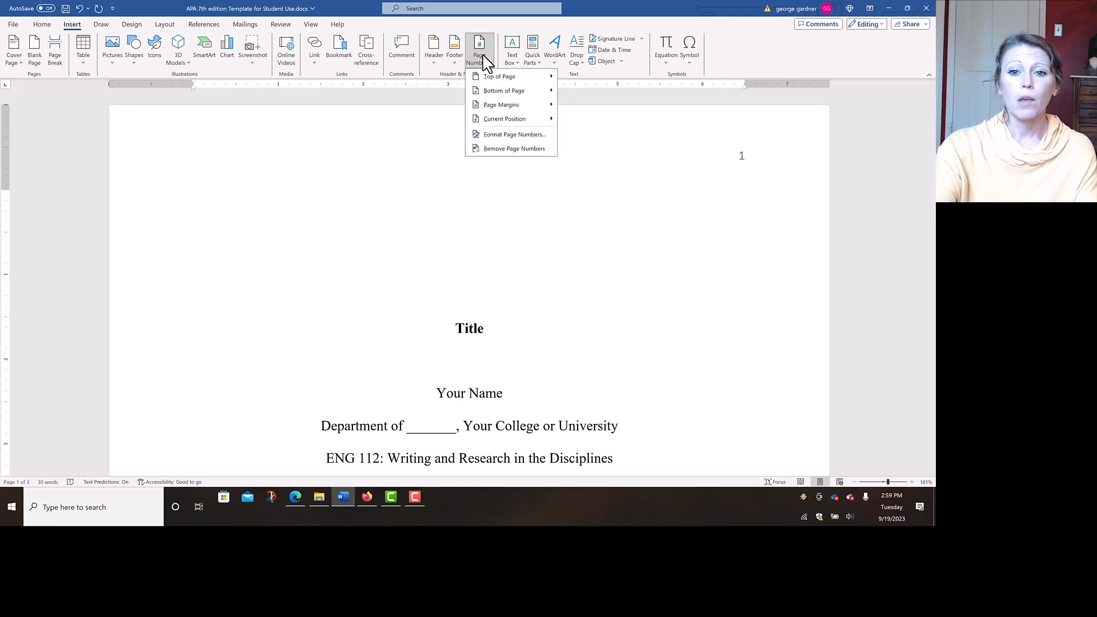
{"action": "mouse_move", "coordinate": [493, 80]}
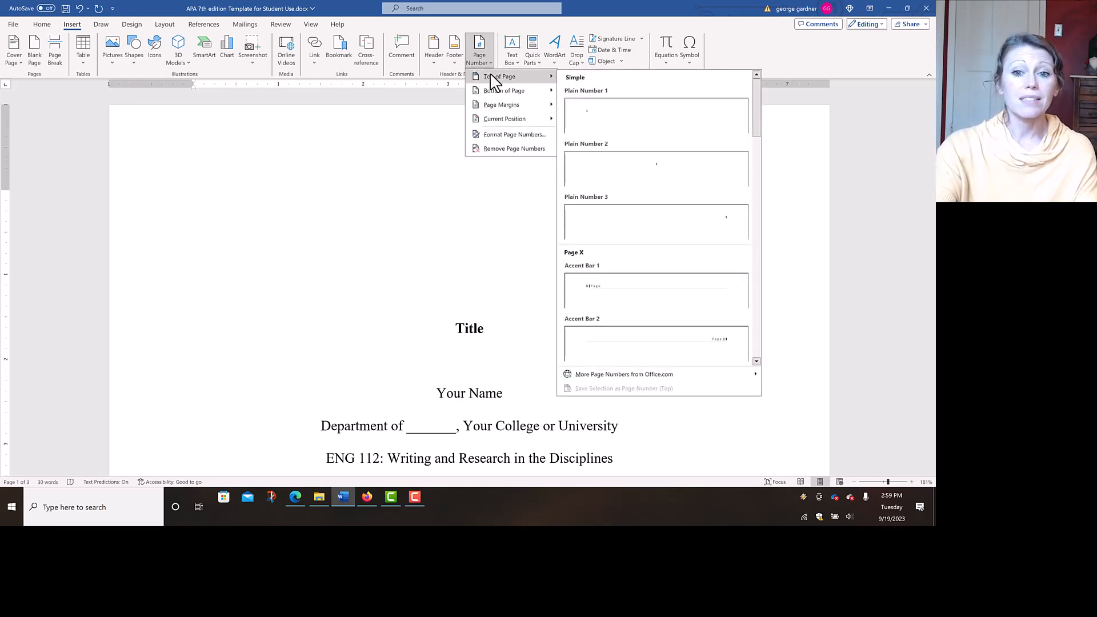
{"action": "left_click", "coordinate": [644, 228]}
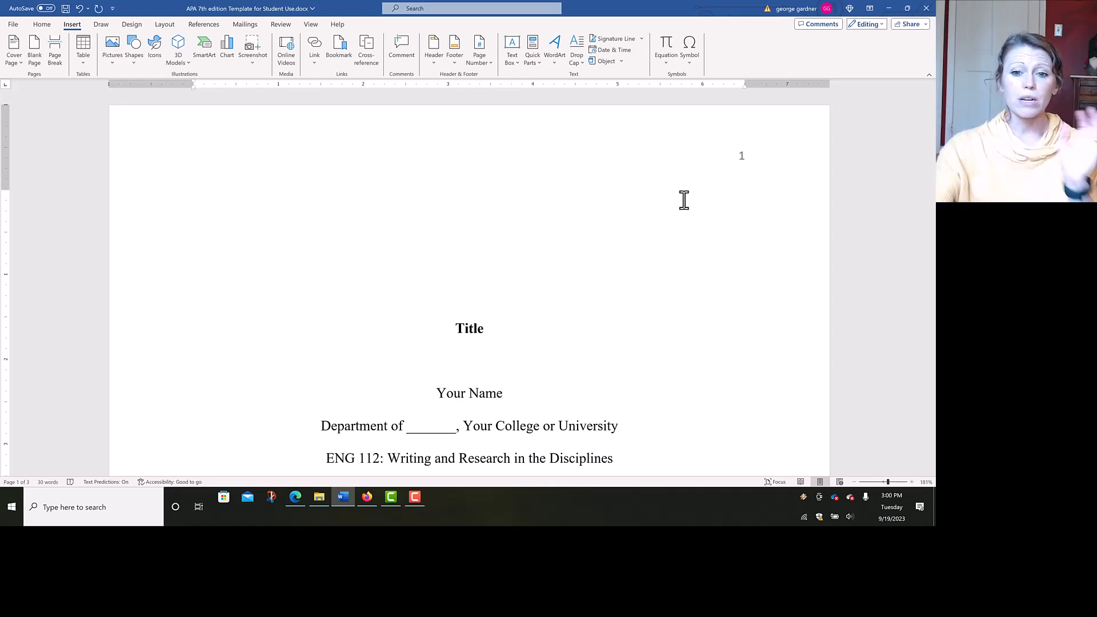
- Place the cursor on the empty line above Title and return to the Home ribbon
{"action": "left_click", "coordinate": [513, 249]}
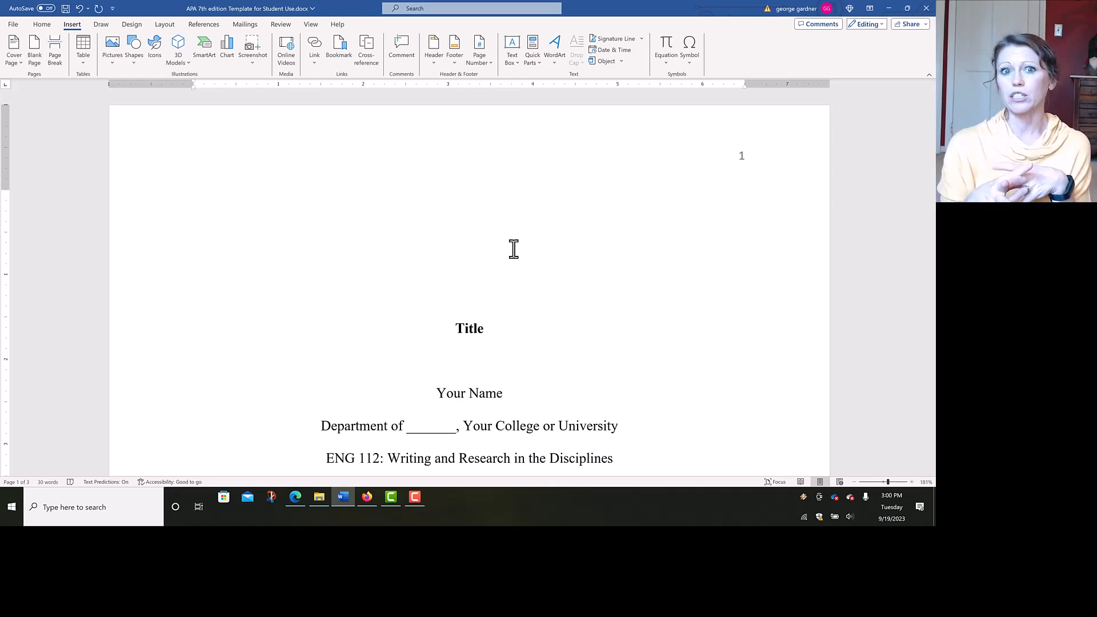
{"action": "left_click", "coordinate": [41, 25]}
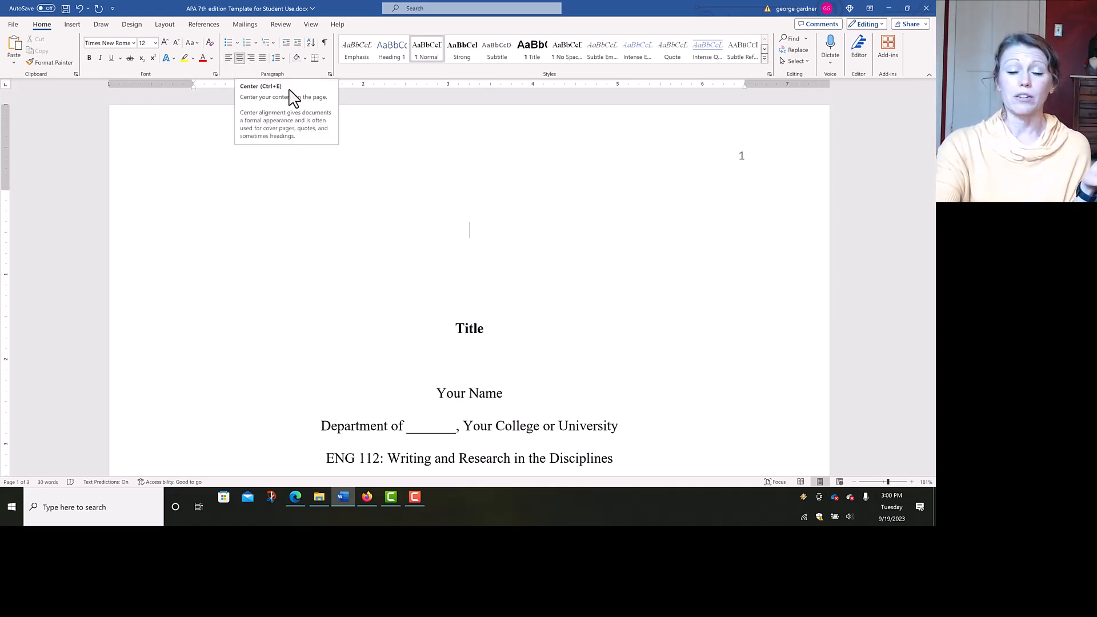
{"action": "left_click", "coordinate": [468, 331]}
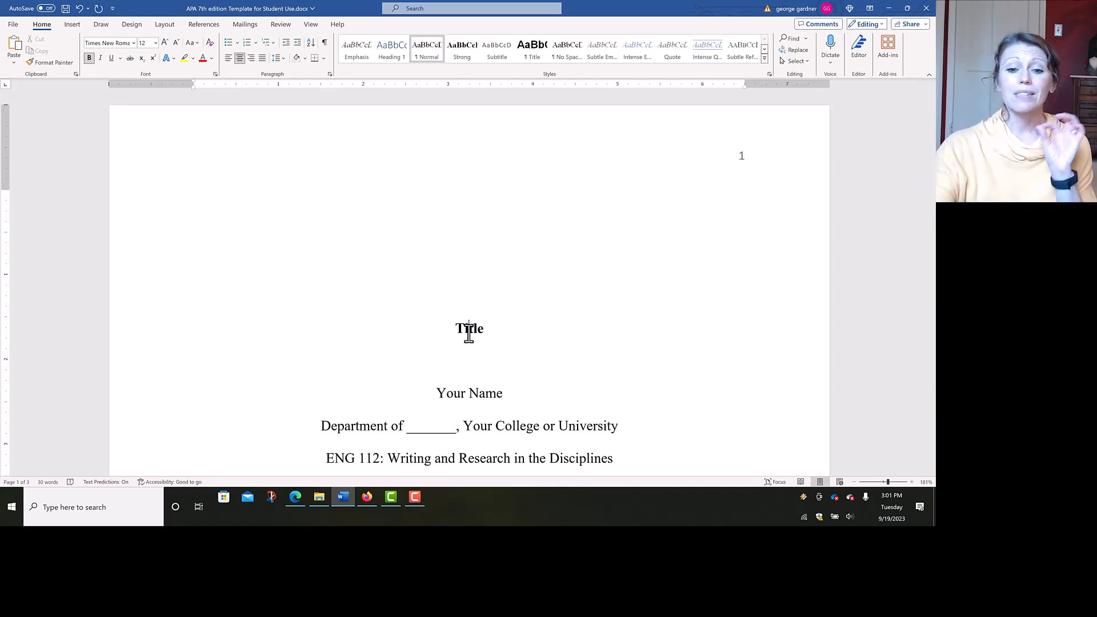
{"action": "left_click", "coordinate": [461, 363]}
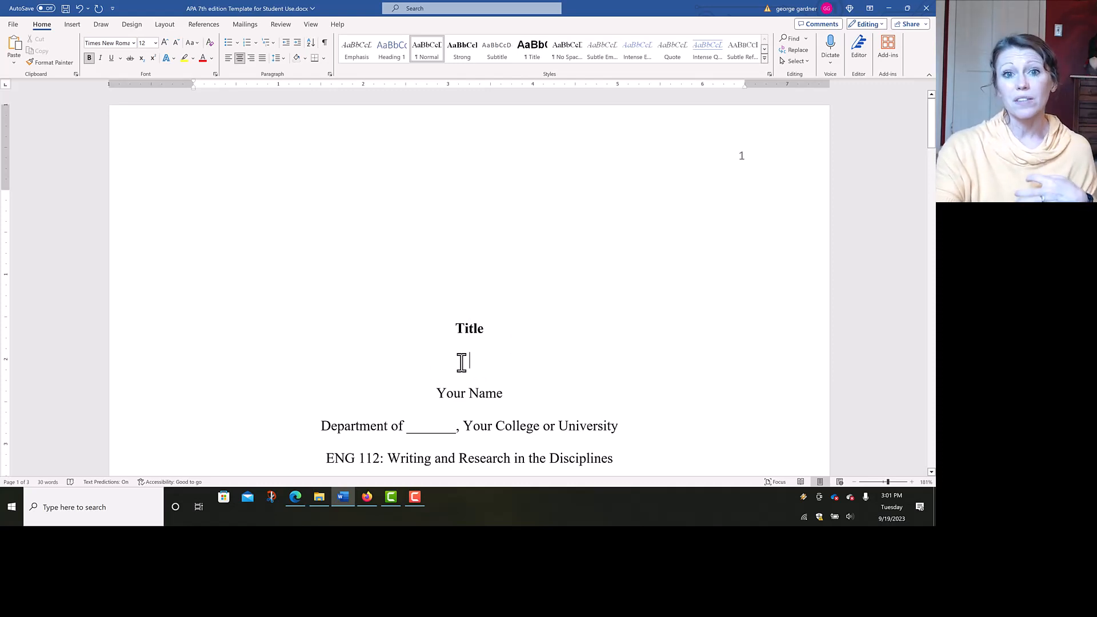
{"action": "scroll", "coordinate": [462, 363], "scroll_direction": "down", "scroll_amount": 2}
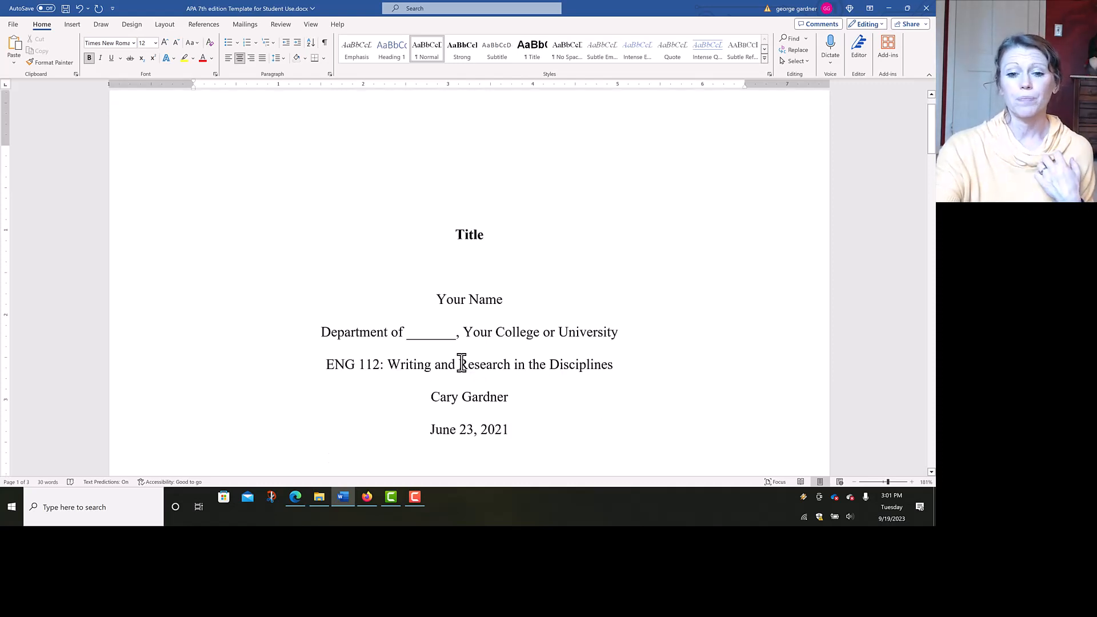
{"action": "scroll", "coordinate": [460, 362], "scroll_direction": "down", "scroll_amount": 2}
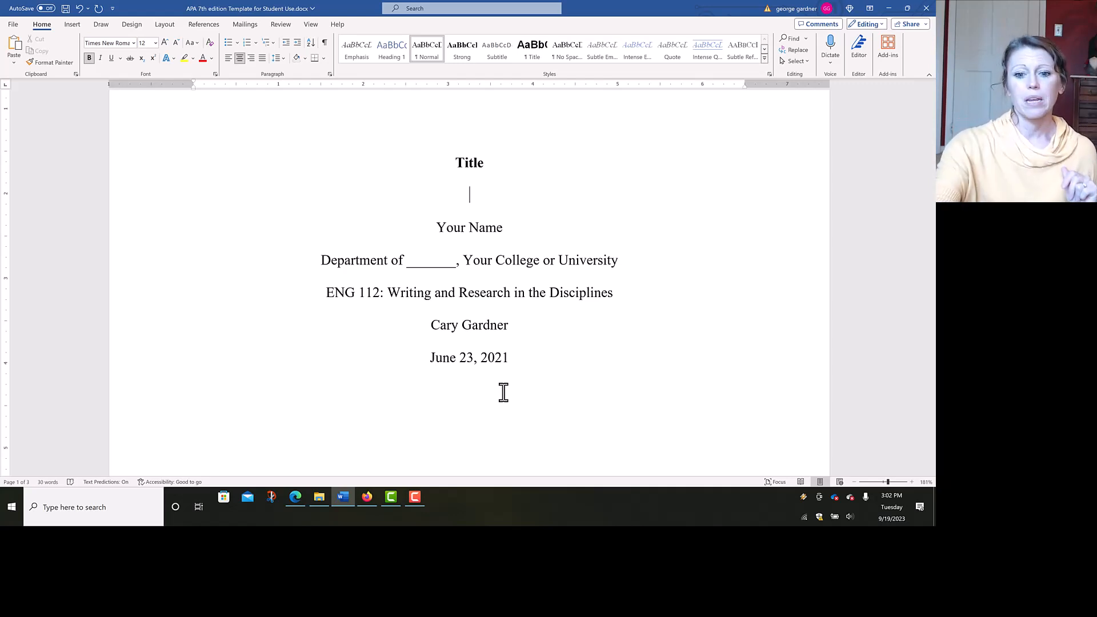
{"action": "scroll", "coordinate": [503, 392], "scroll_direction": "down", "scroll_amount": 2}
{"action": "left_click", "coordinate": [482, 286]}
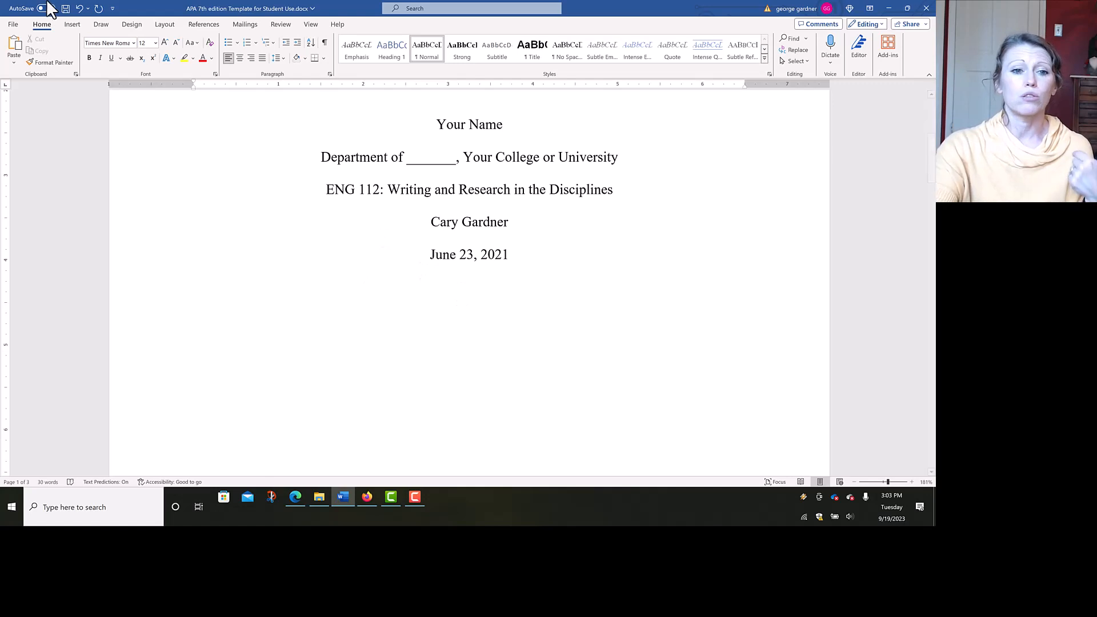
- Show the Insert ribbon and scroll down to page 2's 'Title Here Again' heading
{"action": "left_click", "coordinate": [76, 26]}
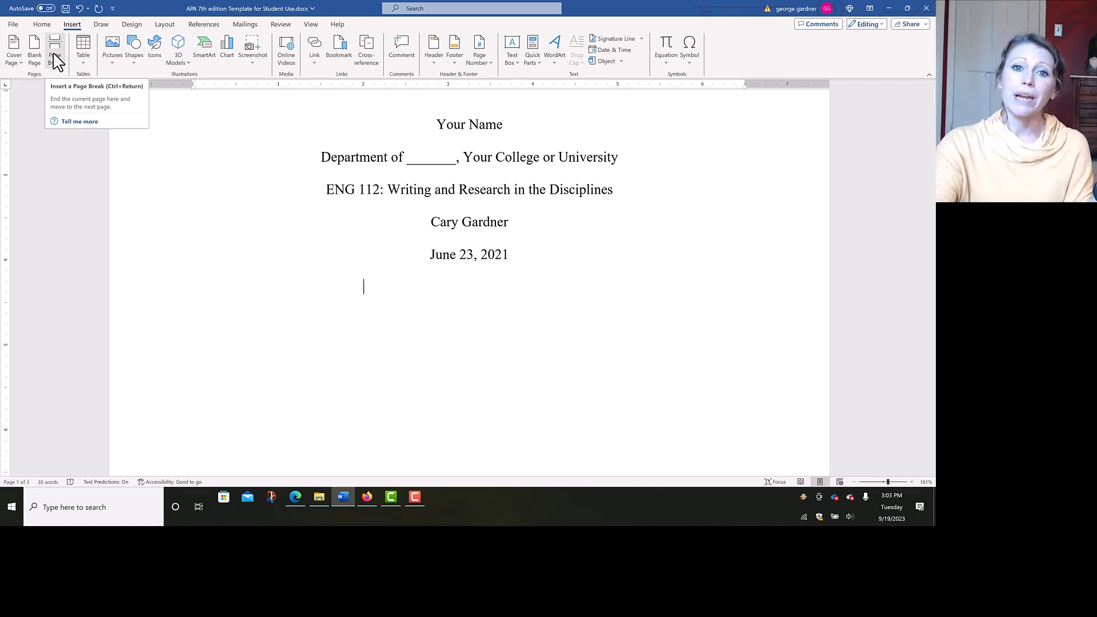
{"action": "scroll", "coordinate": [57, 61], "scroll_direction": "down", "scroll_amount": 8}
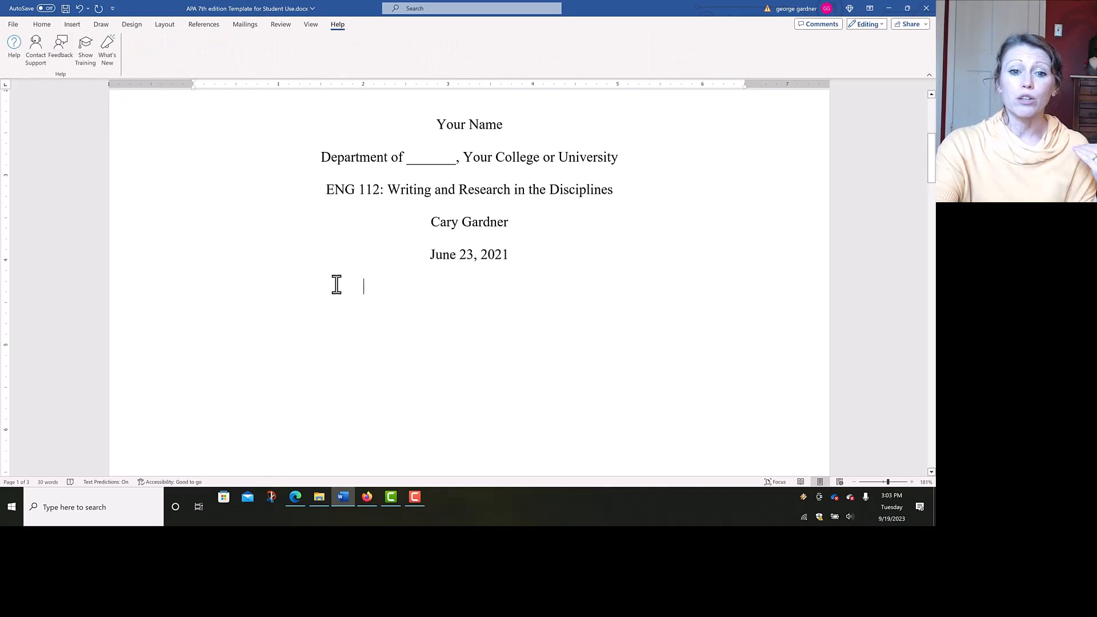
{"action": "scroll", "coordinate": [337, 284], "scroll_direction": "down", "scroll_amount": 10}
{"action": "scroll", "coordinate": [337, 284], "scroll_direction": "down", "scroll_amount": 3}
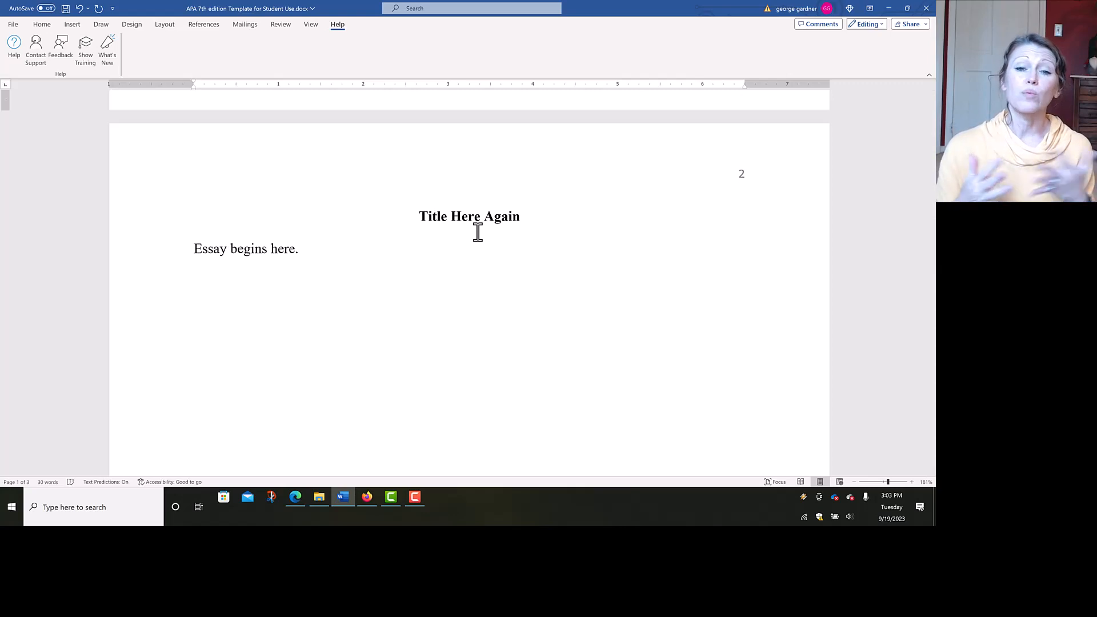
- Add a new empty line after 'Essay begins here.' on page 2
{"action": "left_click", "coordinate": [43, 26]}
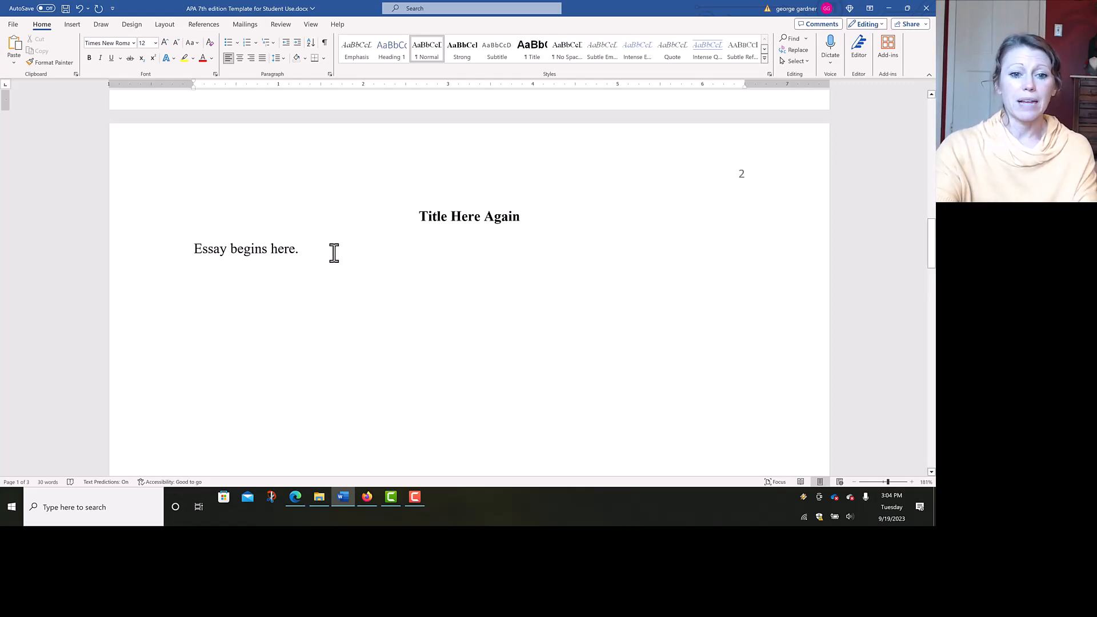
{"action": "left_click", "coordinate": [331, 252]}
{"action": "key", "text": "Return"}
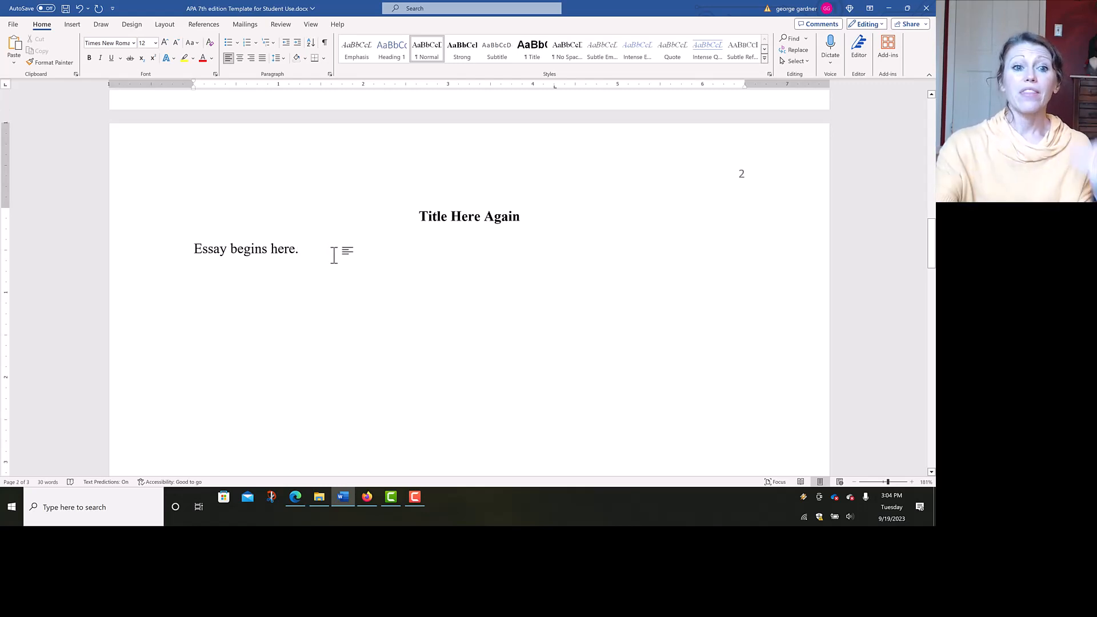
- Check the References heading on page 3, then scroll back up to the title page
{"action": "left_click", "coordinate": [73, 27]}
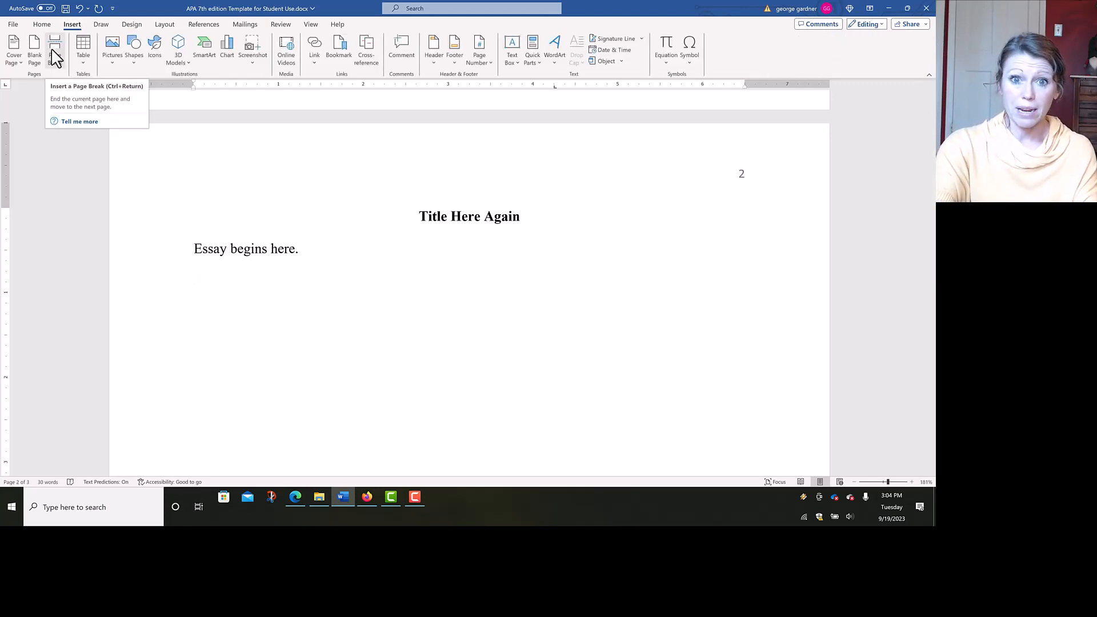
{"action": "scroll", "coordinate": [227, 171], "scroll_direction": "down", "scroll_amount": 3}
{"action": "scroll", "coordinate": [223, 171], "scroll_direction": "down", "scroll_amount": 2}
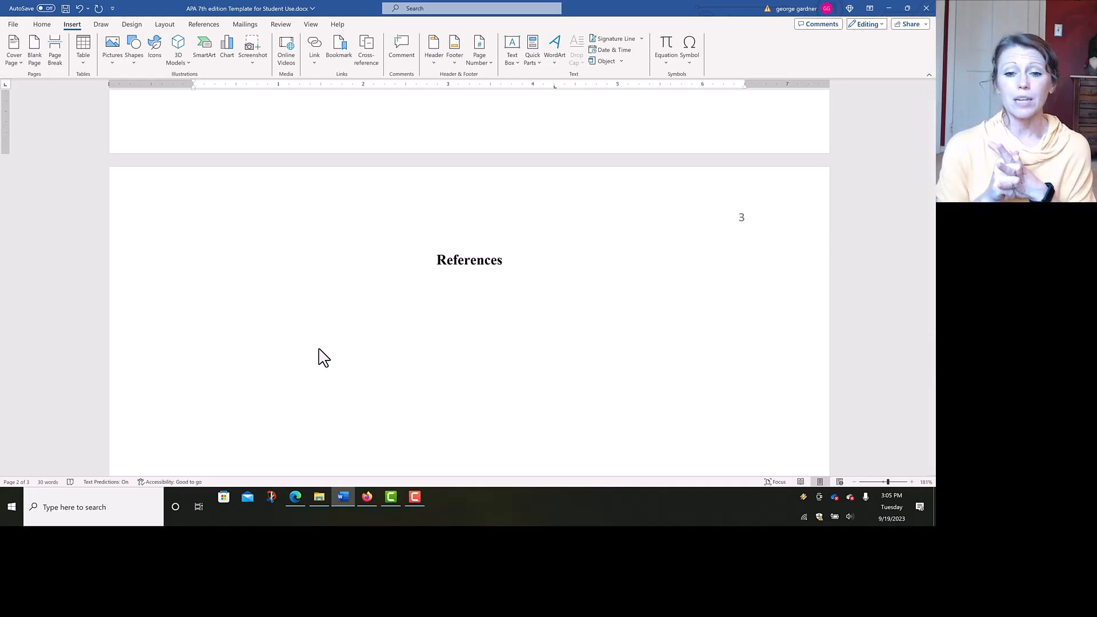
{"action": "scroll", "coordinate": [320, 357], "scroll_direction": "down", "scroll_amount": 5}
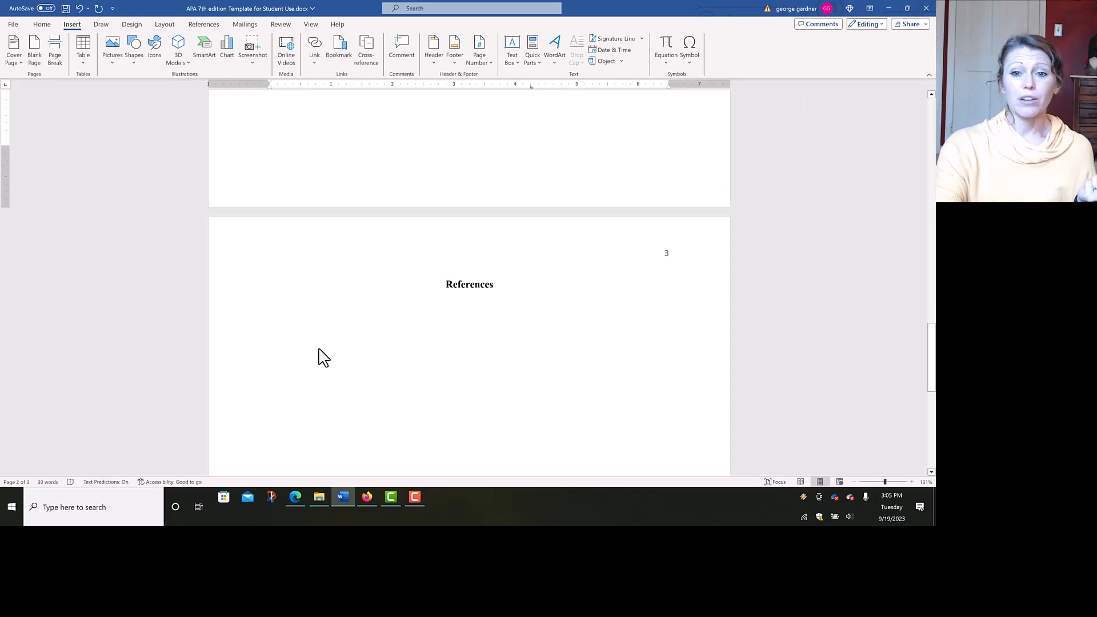
{"action": "scroll", "coordinate": [320, 357], "scroll_direction": "up", "scroll_amount": 20}
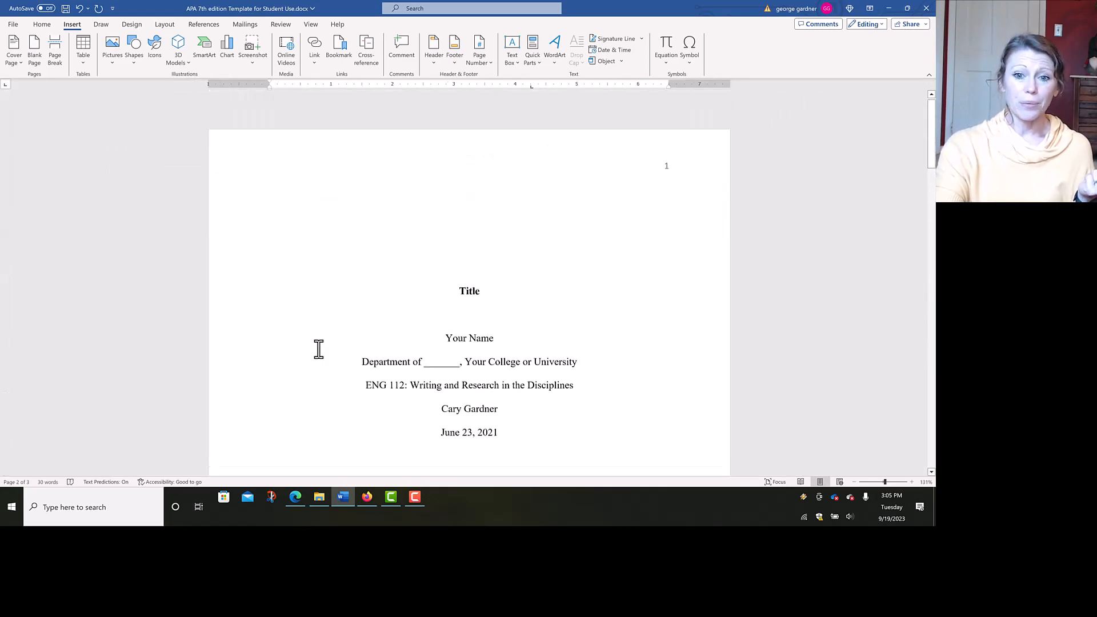